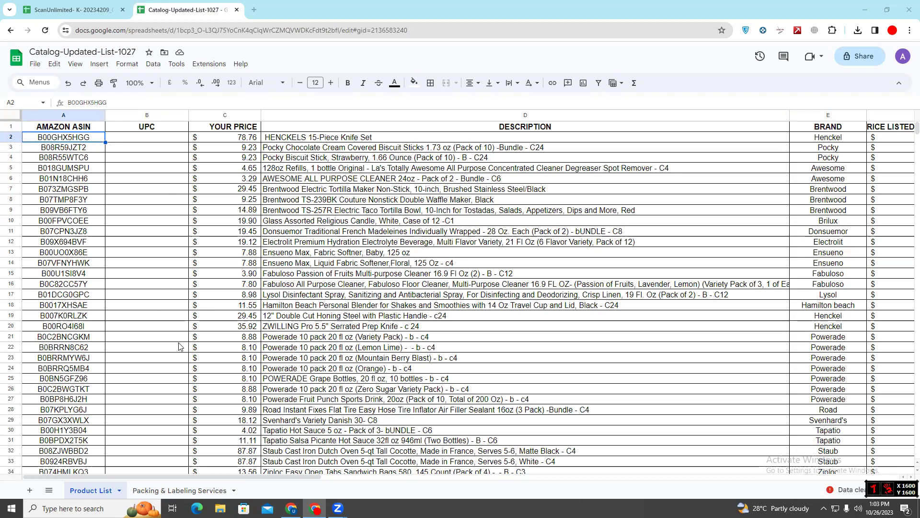
# Check the catalog's Amazon price columns, then switch to the ScanUnlimited product export spreadsheet.
pyautogui.moveTo(238, 477); pyautogui.dragTo(316, 477)
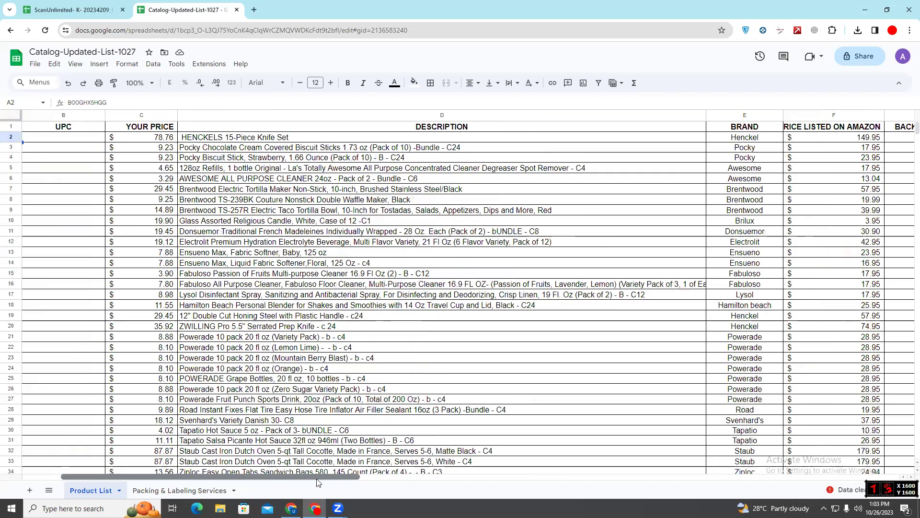
pyautogui.hscroll(2, 316, 482)
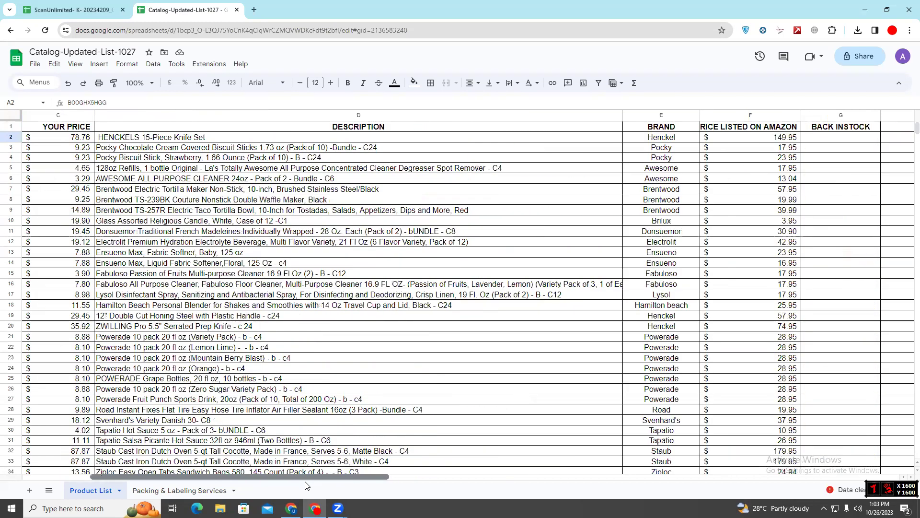
pyautogui.hscroll(-2, 307, 486)
pyautogui.hscroll(-2, 306, 485)
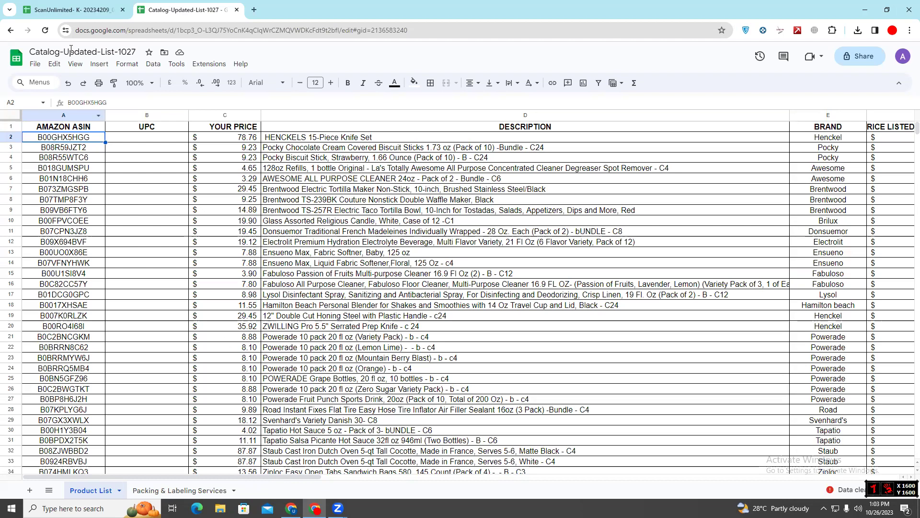
pyautogui.click(63, 9)
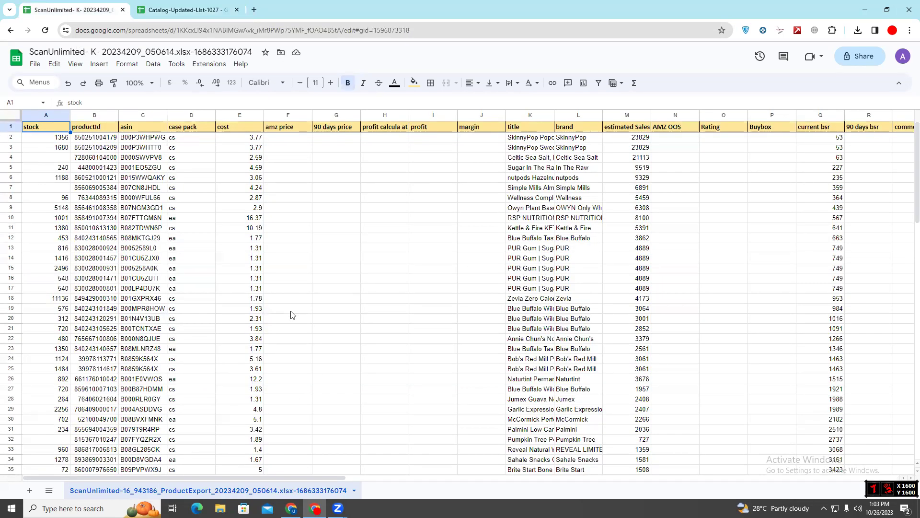
pyautogui.click(254, 477)
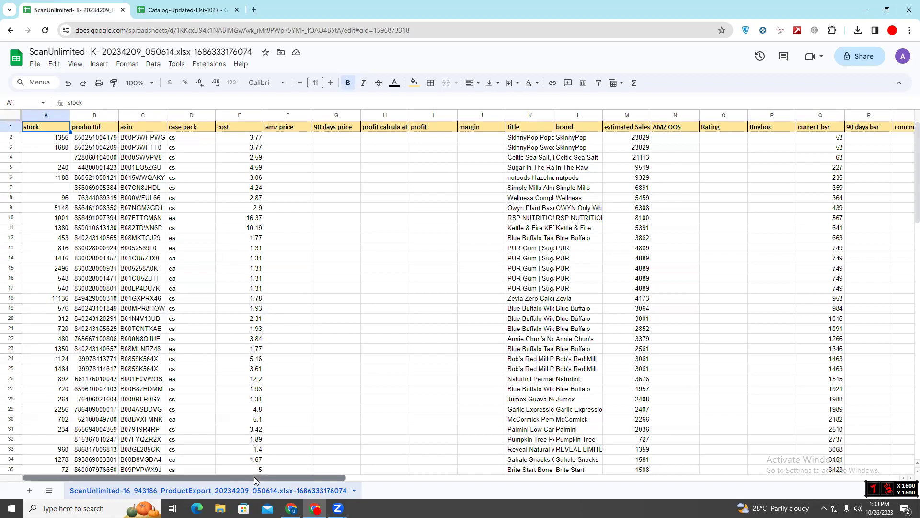
pyautogui.moveTo(254, 476)
pyautogui.mouseDown()
pyautogui.moveTo(356, 469)
pyautogui.moveTo(257, 475)
pyautogui.mouseUp()
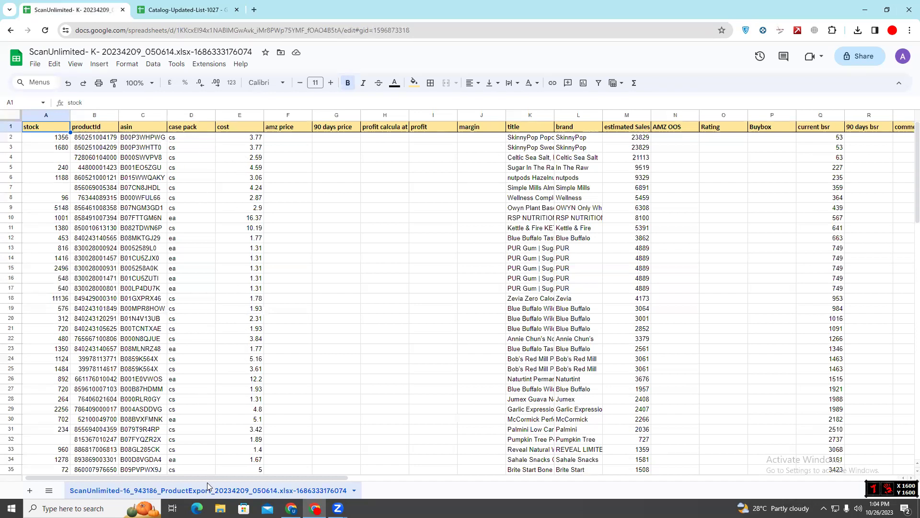
pyautogui.moveTo(208, 478); pyautogui.dragTo(230, 480)
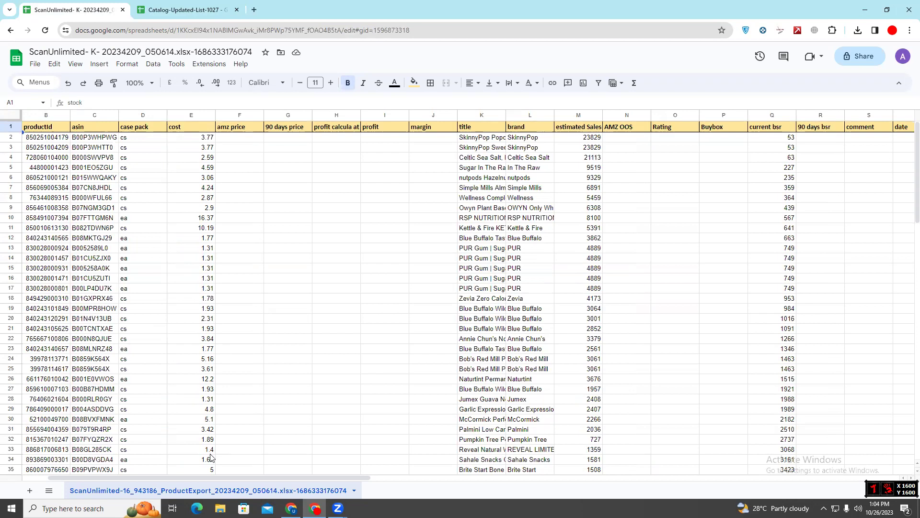
pyautogui.moveTo(201, 479); pyautogui.dragTo(254, 475)
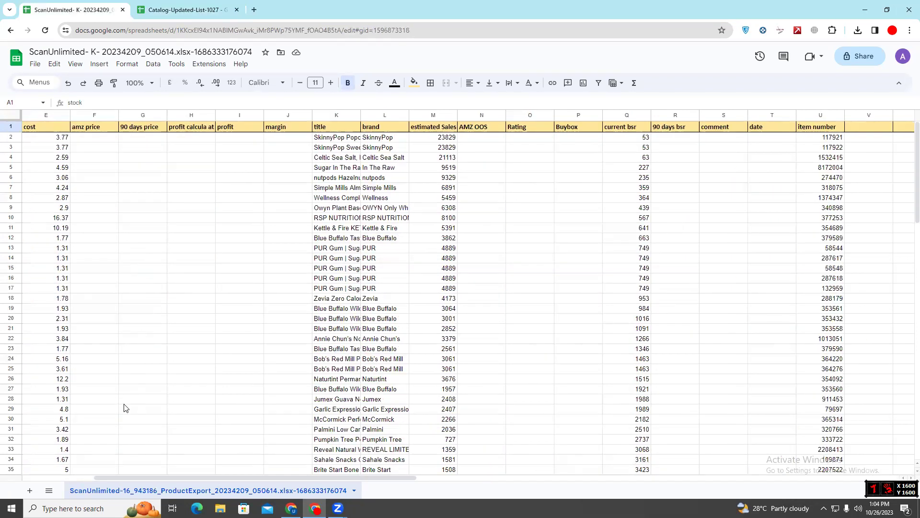
pyautogui.moveTo(138, 478); pyautogui.dragTo(93, 488)
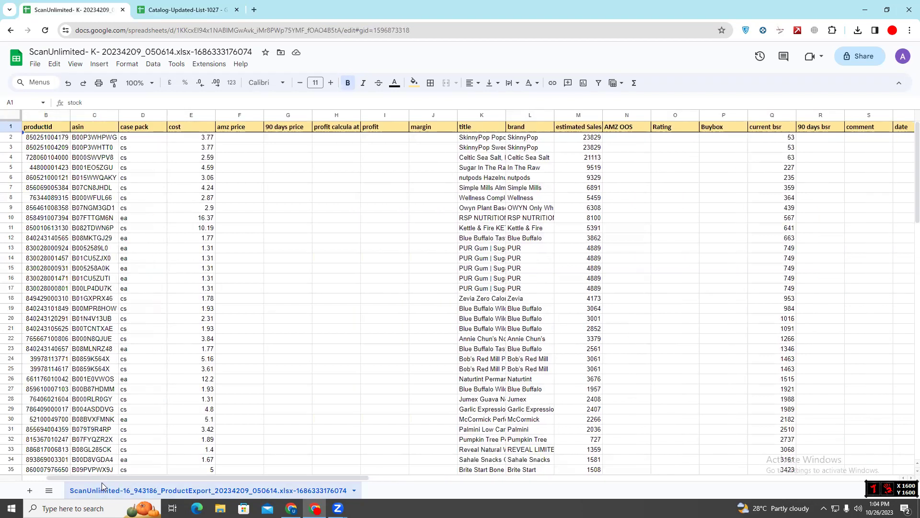
pyautogui.click(113, 472)
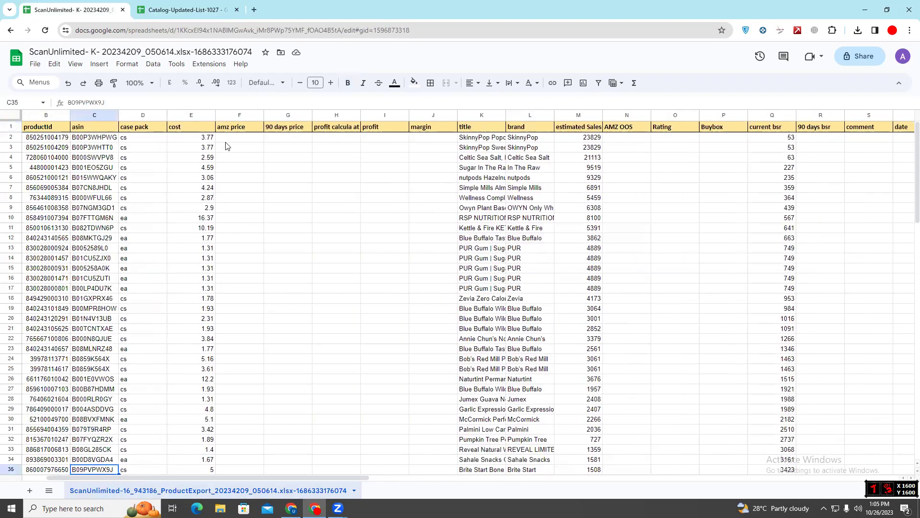
pyautogui.click(228, 432)
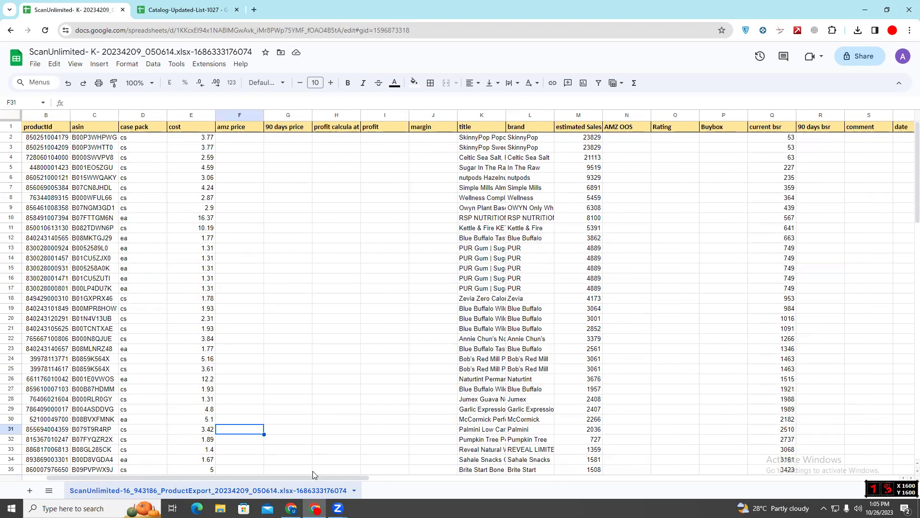
pyautogui.moveTo(332, 477); pyautogui.dragTo(349, 477)
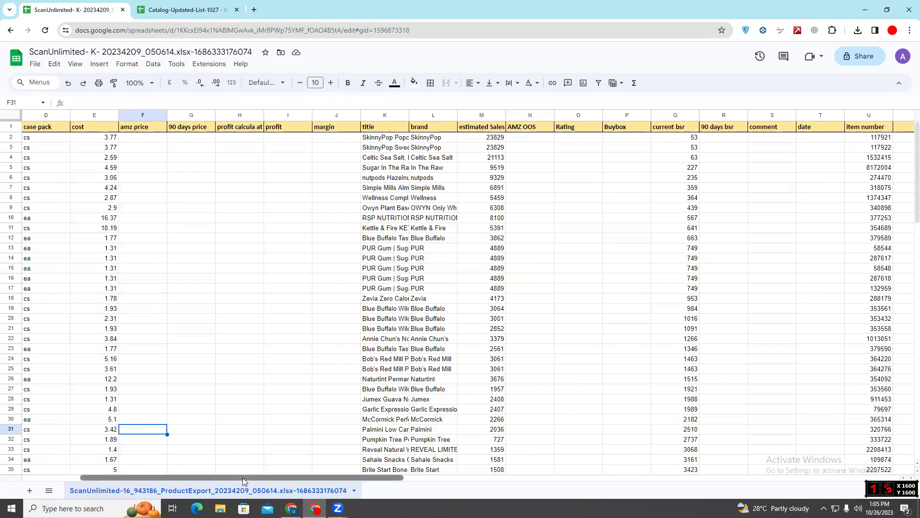
pyautogui.moveTo(246, 478); pyautogui.dragTo(224, 448)
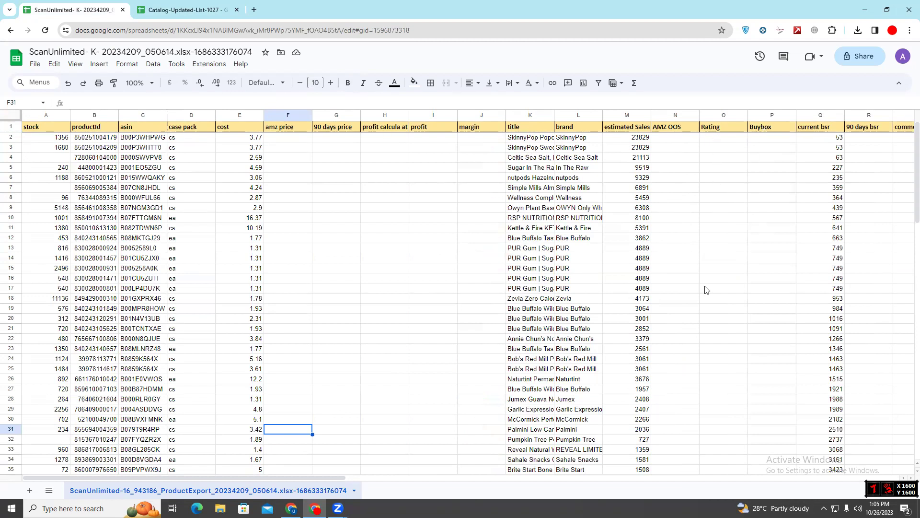
pyautogui.moveTo(340, 478); pyautogui.dragTo(405, 481)
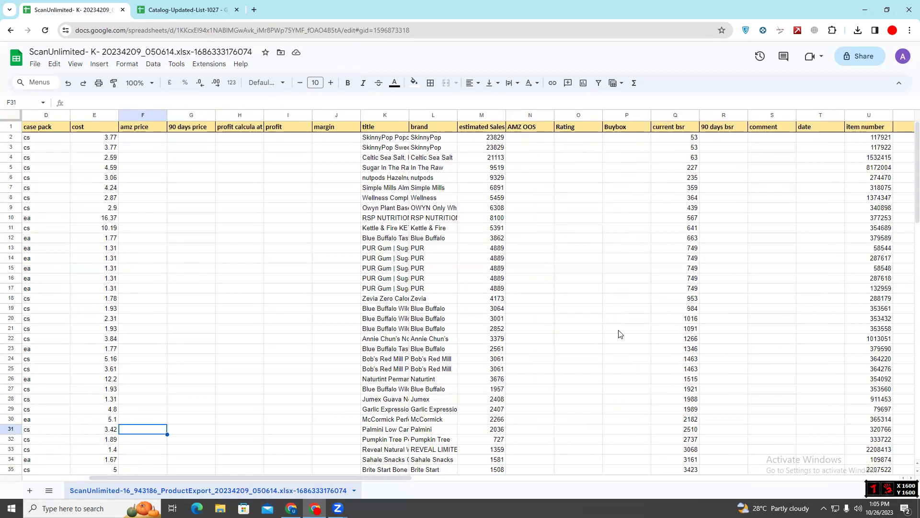
pyautogui.moveTo(363, 477); pyautogui.dragTo(383, 476)
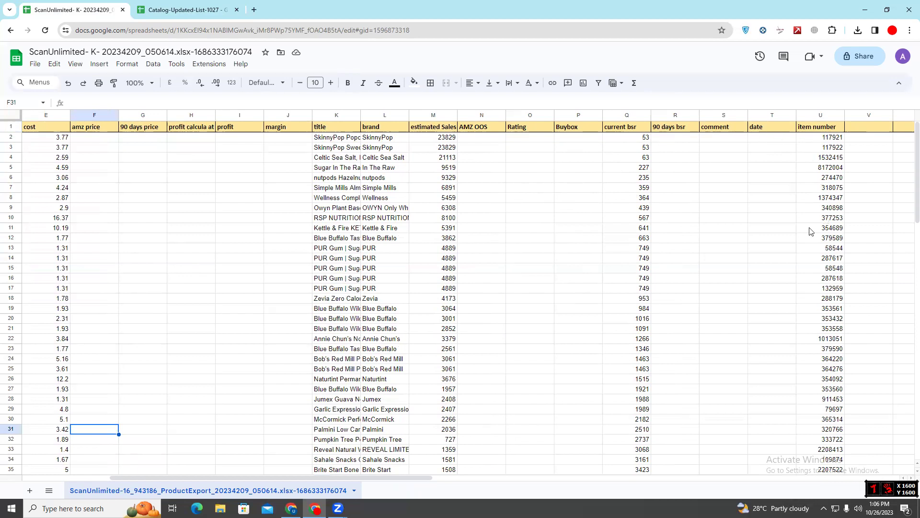
pyautogui.moveTo(407, 477)
pyautogui.mouseDown()
pyautogui.moveTo(428, 477)
pyautogui.moveTo(293, 480)
pyautogui.mouseUp()
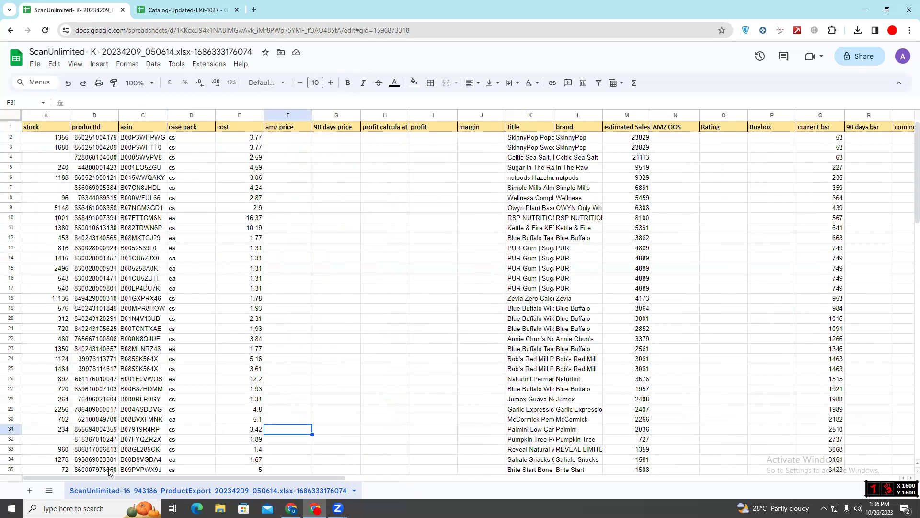
pyautogui.moveTo(115, 478); pyautogui.dragTo(228, 479)
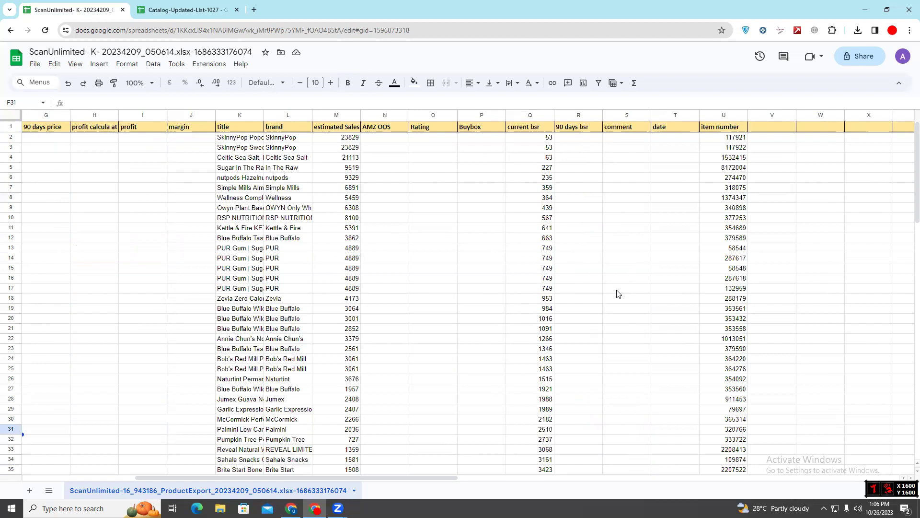
pyautogui.moveTo(444, 476); pyautogui.dragTo(273, 478)
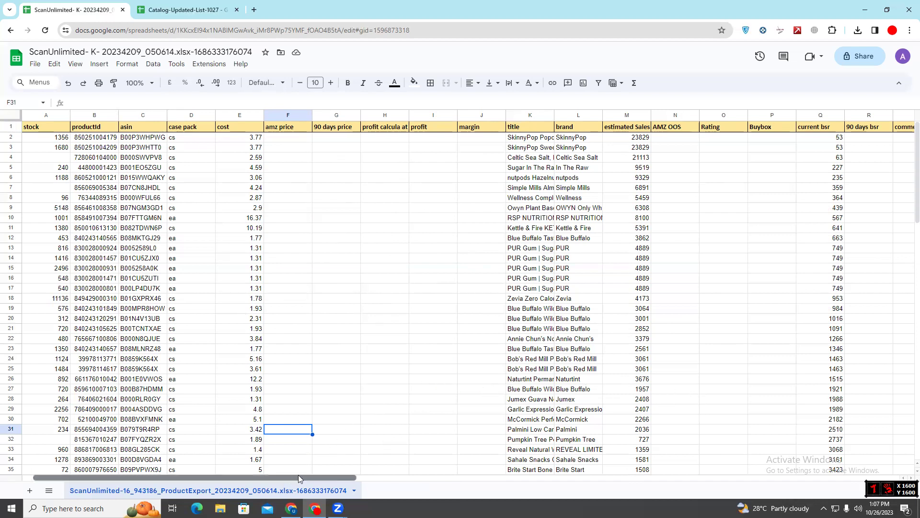
pyautogui.moveTo(298, 475); pyautogui.dragTo(271, 472)
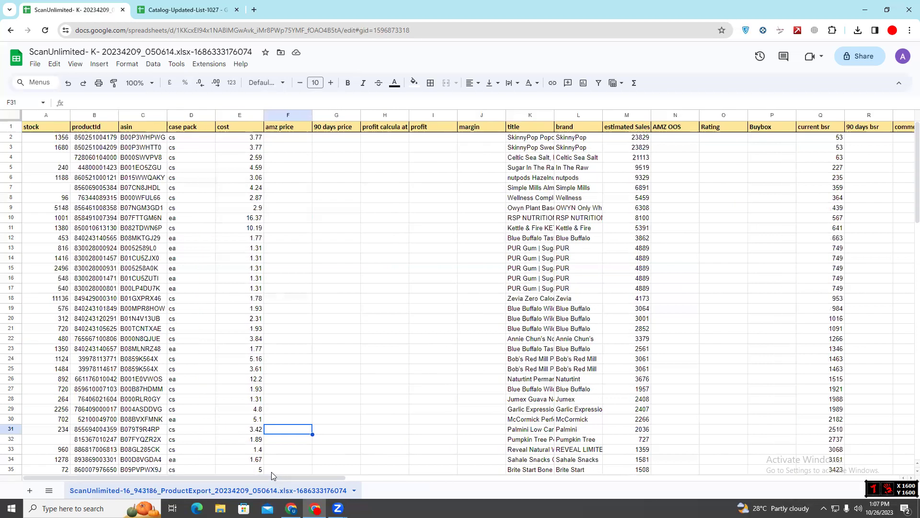